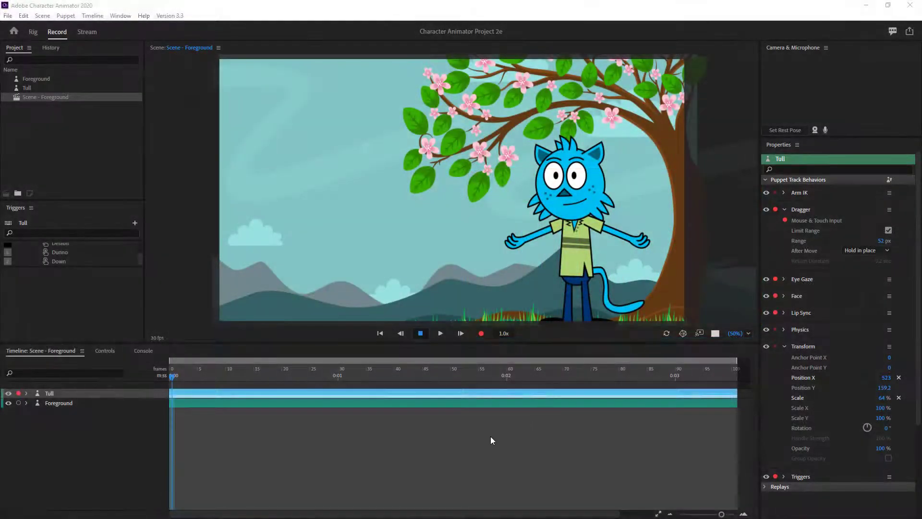
Play back the scene with the Tull puppet and return the playhead to the start
{"action": "left_click", "coordinate": [491, 437]}
{"action": "left_click", "coordinate": [442, 335]}
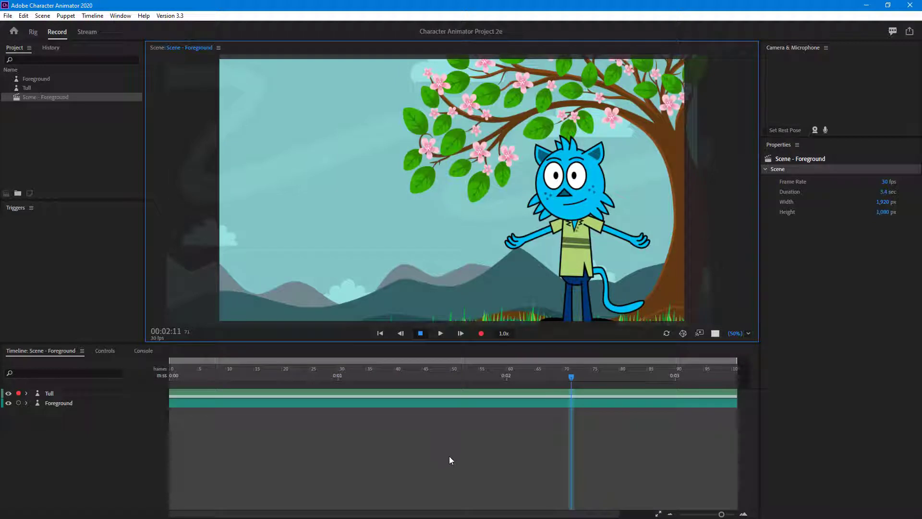
{"action": "left_click_drag", "start_coordinate": [183, 377], "coordinate": [152, 374]}
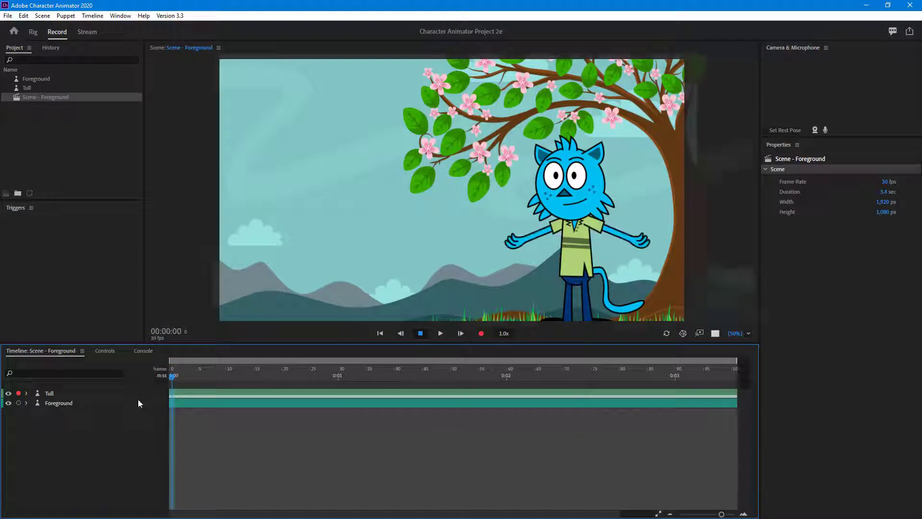
Add a new camera to the scene and arm its Mouse & Touch Input for recording
{"action": "left_click", "coordinate": [42, 16]}
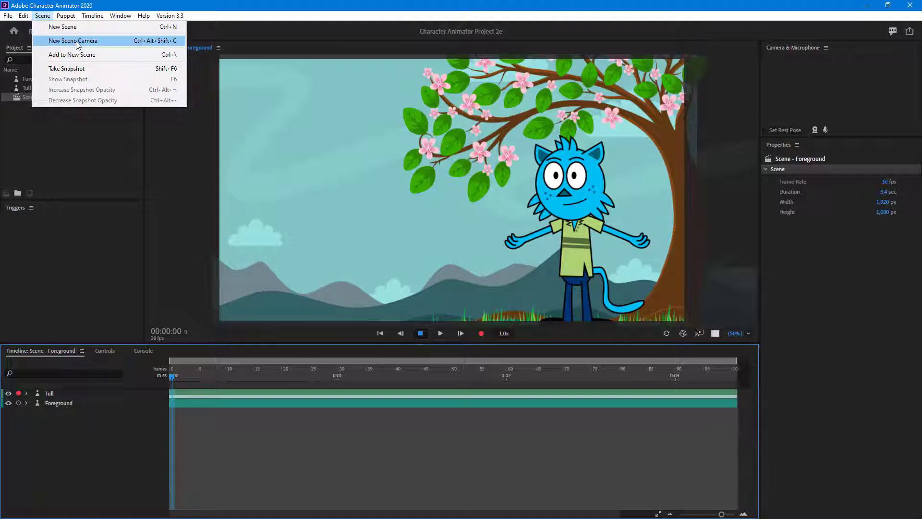
{"action": "left_click", "coordinate": [77, 41]}
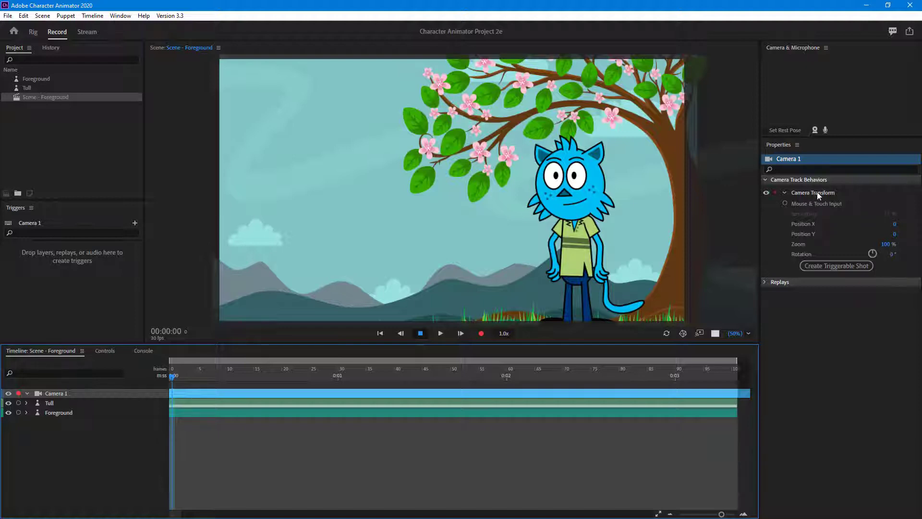
{"action": "left_click", "coordinate": [784, 204]}
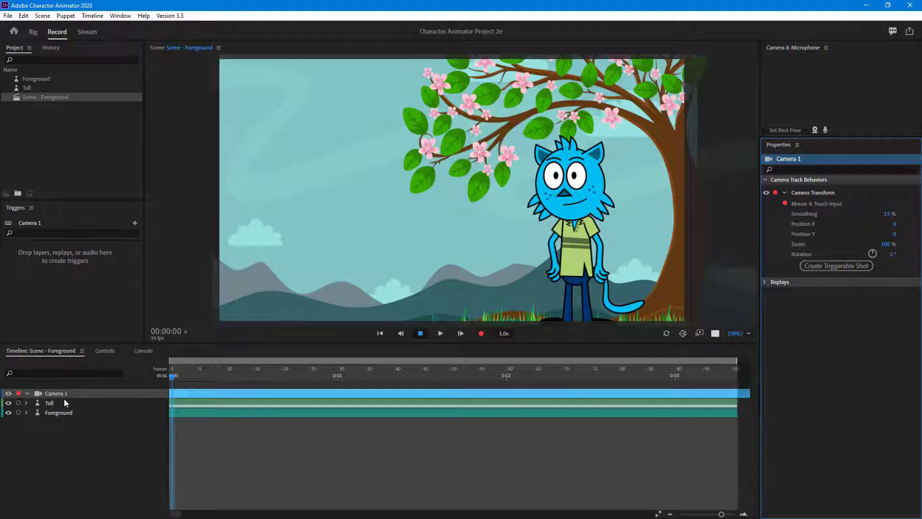
Set the camera's Smoothing to 0% and test panning and zooming the camera around the character
{"action": "mouse_move", "coordinate": [443, 186]}
{"action": "left_mouse_down"}
{"action": "mouse_move", "coordinate": [459, 175]}
{"action": "mouse_move", "coordinate": [422, 171]}
{"action": "mouse_move", "coordinate": [426, 206]}
{"action": "mouse_move", "coordinate": [478, 200]}
{"action": "mouse_move", "coordinate": [445, 174]}
{"action": "mouse_move", "coordinate": [450, 188]}
{"action": "left_mouse_up"}
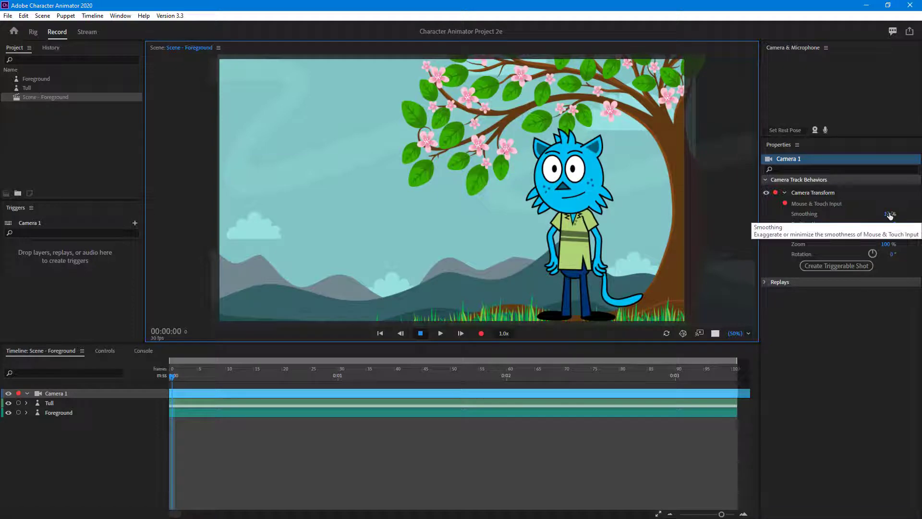
{"action": "left_click_drag", "start_coordinate": [889, 216], "coordinate": [863, 216]}
{"action": "left_click_drag", "start_coordinate": [575, 223], "coordinate": [523, 206]}
{"action": "scroll", "coordinate": [523, 206], "scroll_direction": "up", "scroll_amount": 5}
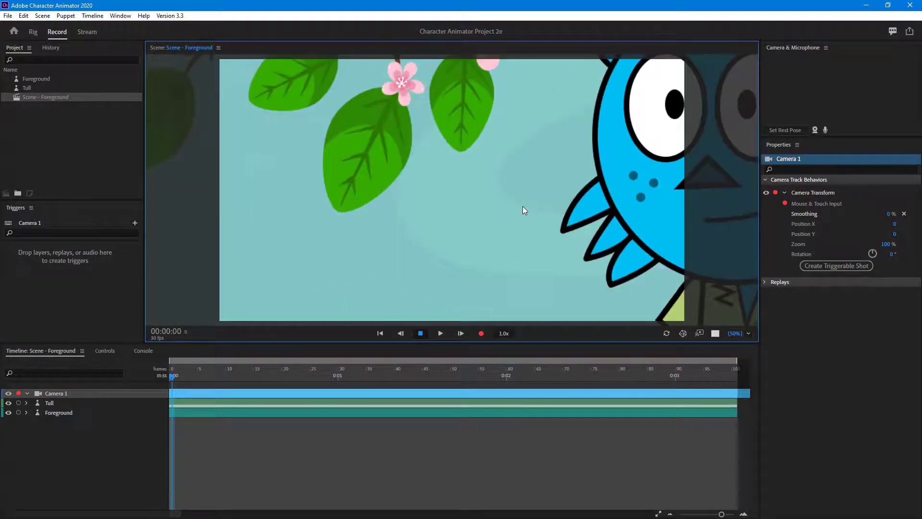
{"action": "scroll", "coordinate": [523, 206], "scroll_direction": "down", "scroll_amount": 7}
{"action": "scroll", "coordinate": [522, 206], "scroll_direction": "up", "scroll_amount": 2}
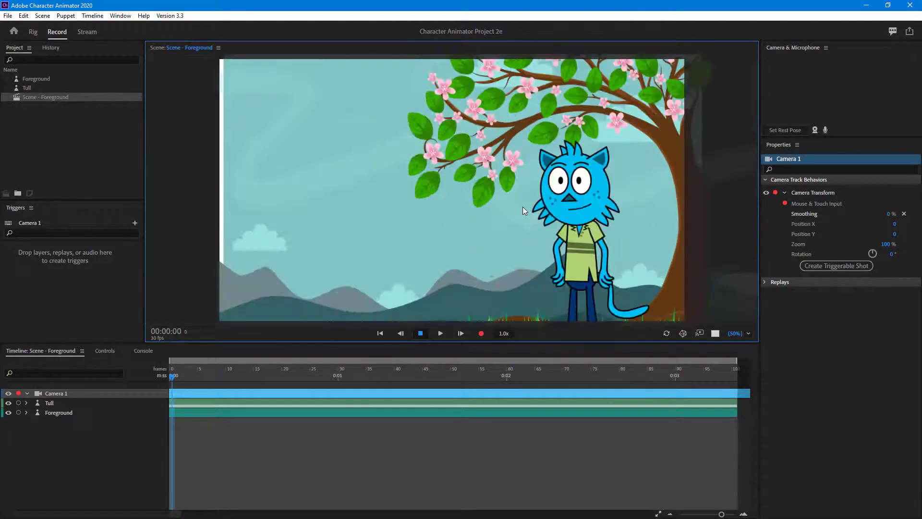
{"action": "left_click_drag", "start_coordinate": [507, 212], "coordinate": [500, 208]}
Set the camera's Smoothing to 100% and try panning and zooming in and out on the character
{"action": "left_click_drag", "start_coordinate": [888, 214], "coordinate": [908, 213]}
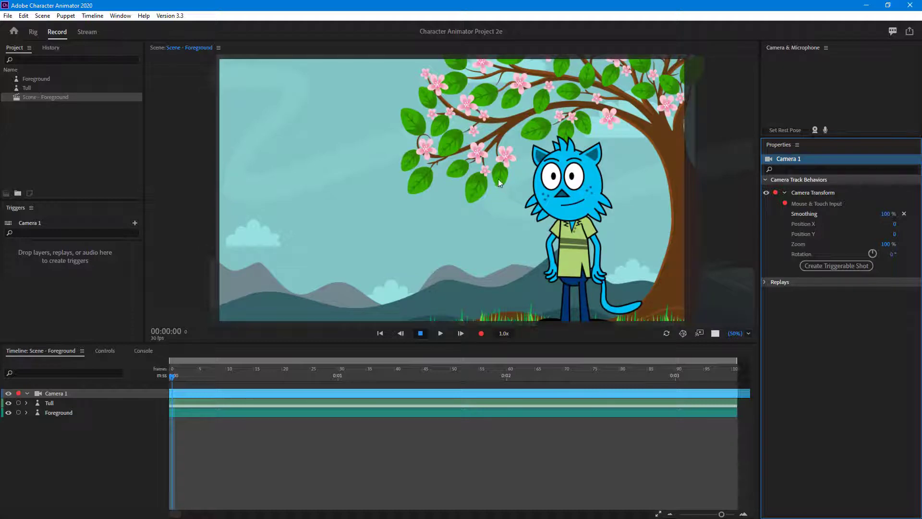
{"action": "left_click", "coordinate": [557, 201]}
{"action": "left_click_drag", "start_coordinate": [566, 232], "coordinate": [490, 193]}
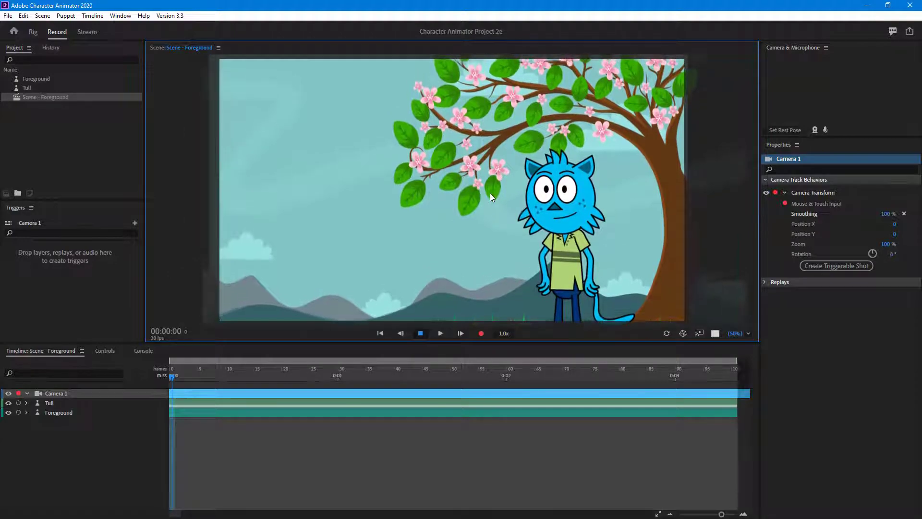
{"action": "scroll", "coordinate": [548, 191], "scroll_direction": "up", "scroll_amount": 10}
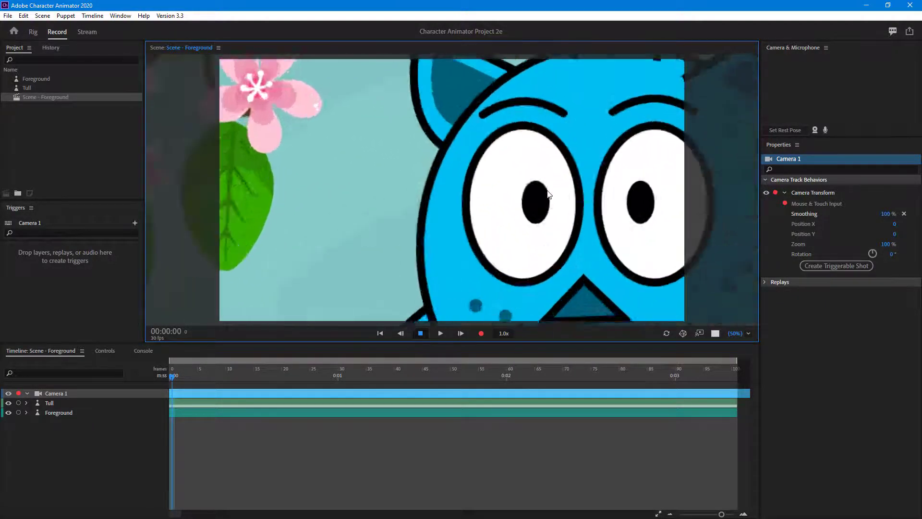
{"action": "scroll", "coordinate": [549, 193], "scroll_direction": "down", "scroll_amount": 10}
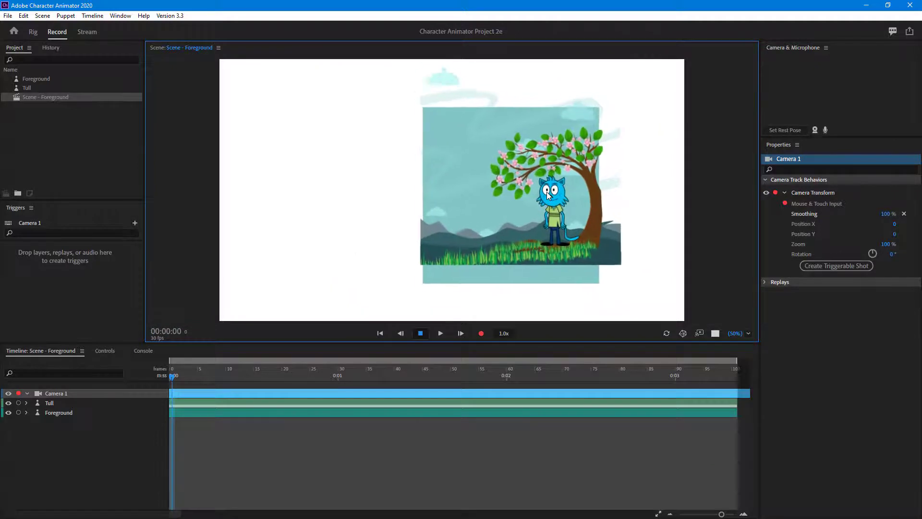
{"action": "scroll", "coordinate": [548, 194], "scroll_direction": "up", "scroll_amount": 10}
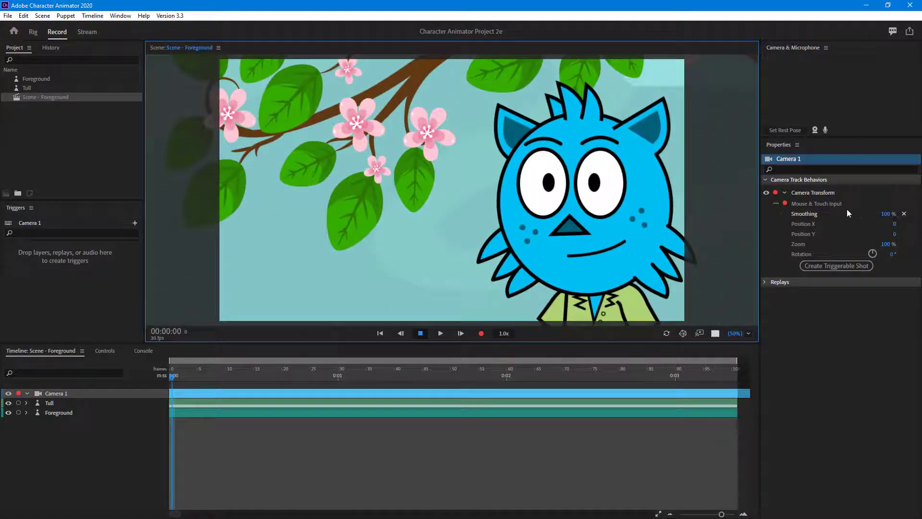
Set the camera's Smoothing to 30% and test how zooming and panning respond
{"action": "left_click", "coordinate": [887, 214]}
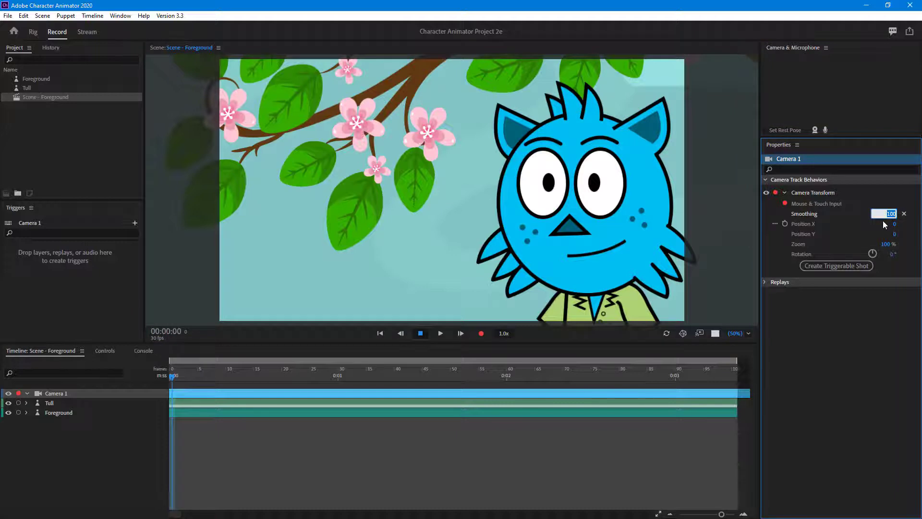
{"action": "key", "text": "Return"}
{"action": "scroll", "coordinate": [594, 159], "scroll_direction": "down", "scroll_amount": 5}
{"action": "scroll", "coordinate": [594, 160], "scroll_direction": "down", "scroll_amount": 3}
{"action": "scroll", "coordinate": [594, 159], "scroll_direction": "up", "scroll_amount": 3}
{"action": "mouse_move", "coordinate": [594, 160]}
{"action": "left_mouse_down"}
{"action": "mouse_move", "coordinate": [582, 168]}
{"action": "mouse_move", "coordinate": [606, 173]}
{"action": "left_mouse_up"}
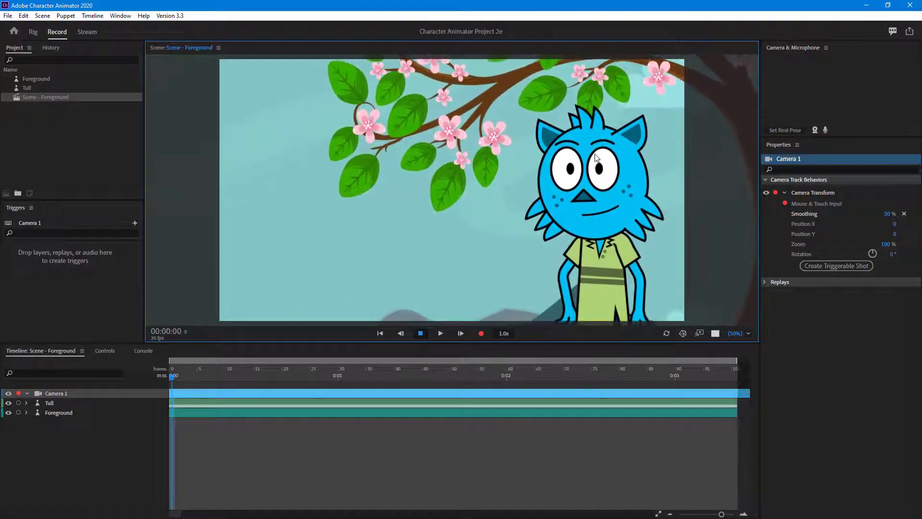
Set the camera's Smoothing to 50% and test panning the camera across the scene
{"action": "left_click", "coordinate": [887, 214]}
{"action": "left_click", "coordinate": [886, 215]}
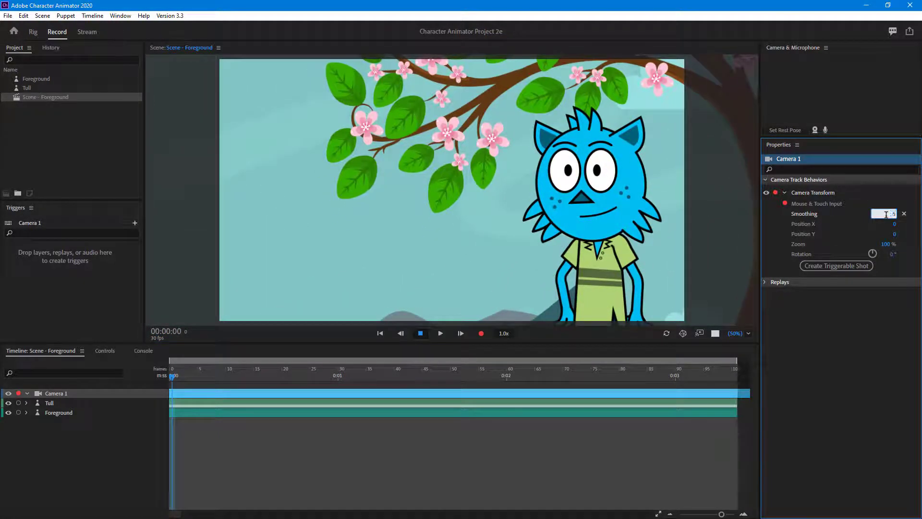
{"action": "key", "text": "Return"}
{"action": "mouse_move", "coordinate": [649, 185]}
{"action": "left_mouse_down"}
{"action": "mouse_move", "coordinate": [621, 195]}
{"action": "mouse_move", "coordinate": [638, 174]}
{"action": "mouse_move", "coordinate": [640, 190]}
{"action": "mouse_move", "coordinate": [641, 182]}
{"action": "left_mouse_up"}
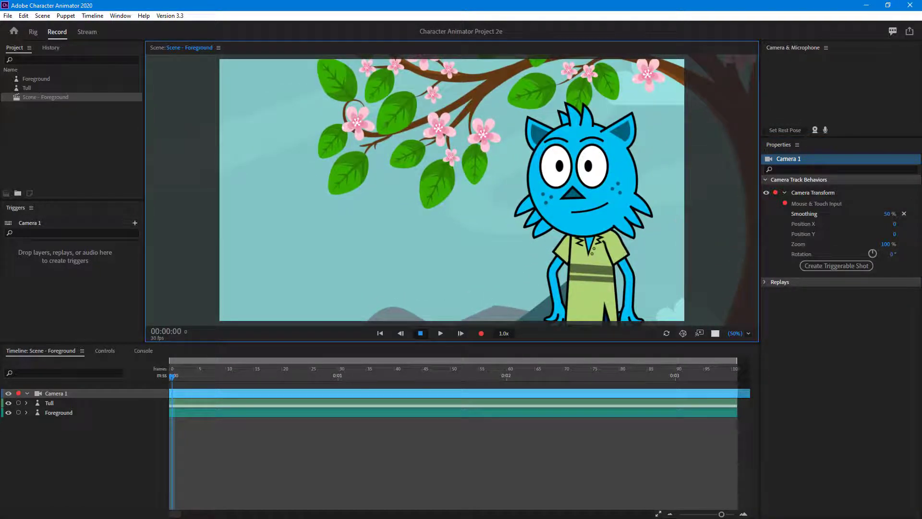
{"action": "left_click", "coordinate": [496, 194]}
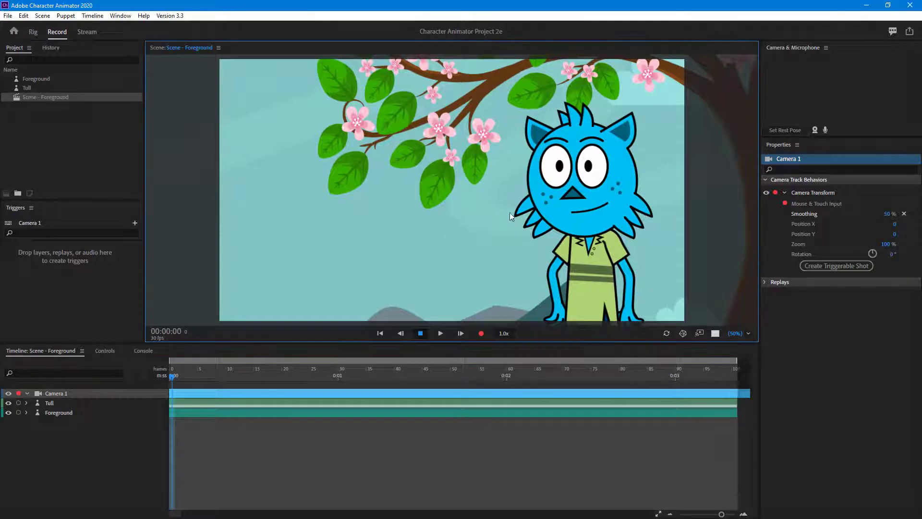
Record a camera movement take from the start of the scene, stopping past the end of the puppet tracks
{"action": "left_click", "coordinate": [176, 376]}
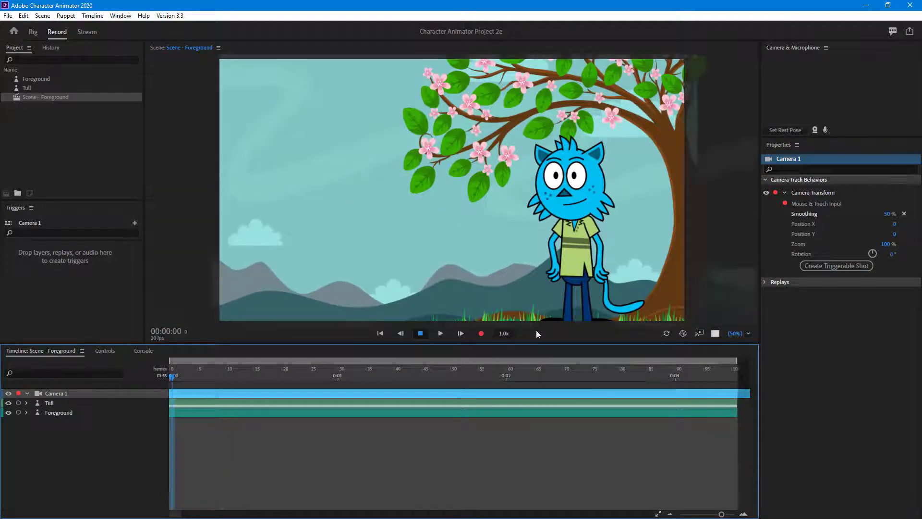
{"action": "left_click", "coordinate": [482, 334]}
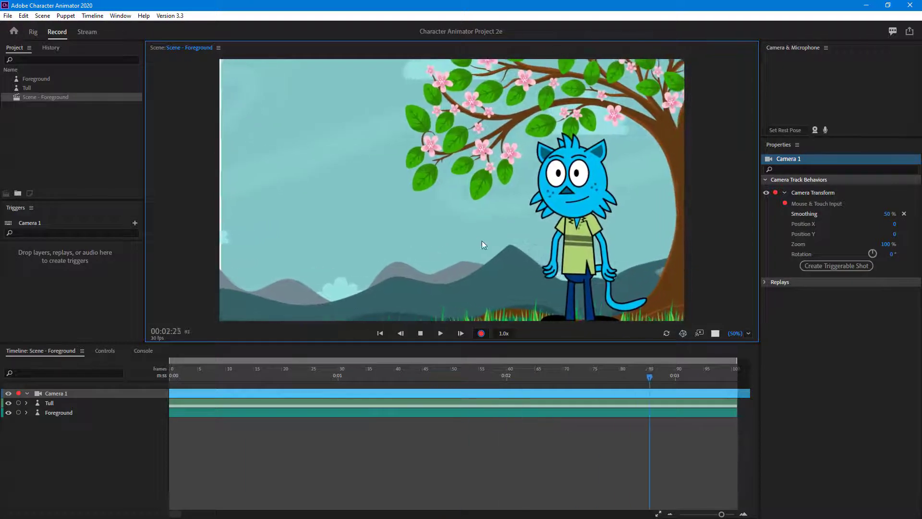
{"action": "left_click", "coordinate": [423, 334]}
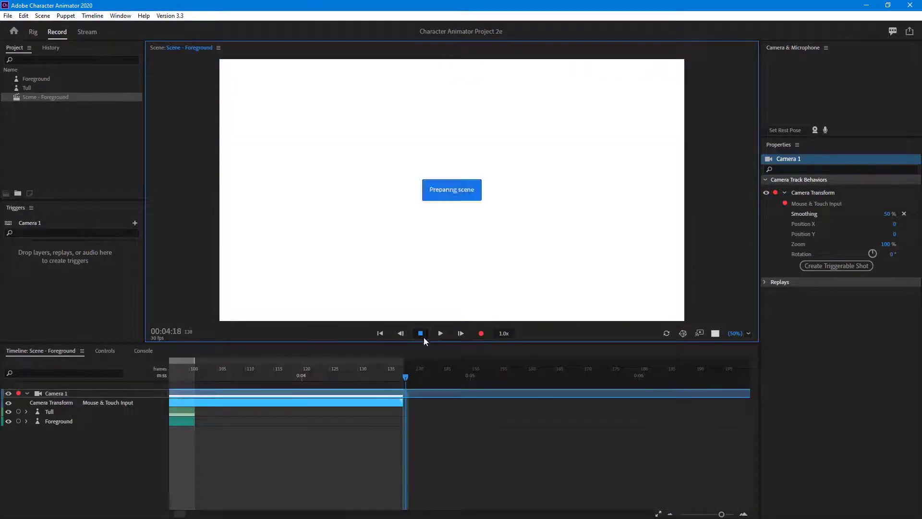
Trim the end of the recorded camera take to frame 100, where the Tull and Foreground tracks end
{"action": "left_click_drag", "start_coordinate": [210, 378], "coordinate": [779, 390]}
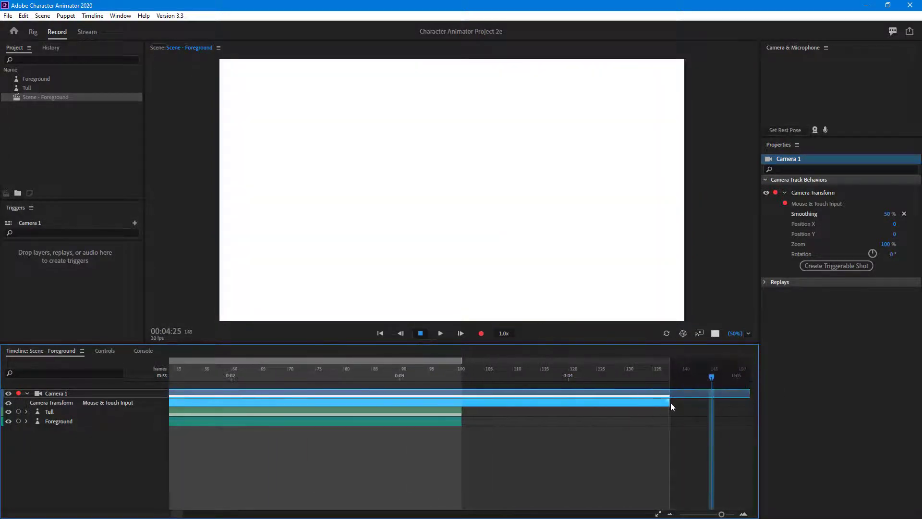
{"action": "left_click_drag", "start_coordinate": [670, 402], "coordinate": [470, 414]}
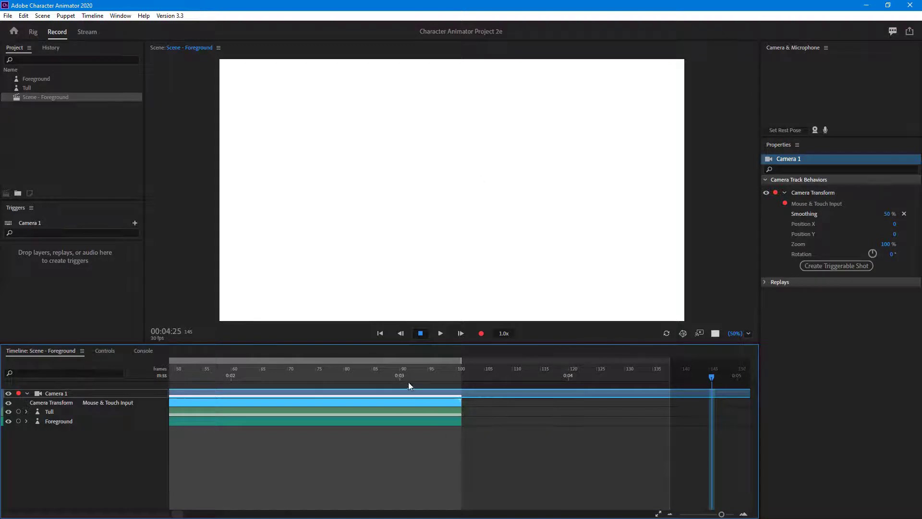
Play back the trimmed camera take from the start and rewind the playhead
{"action": "key", "text": "Home"}
{"action": "left_click", "coordinate": [440, 333]}
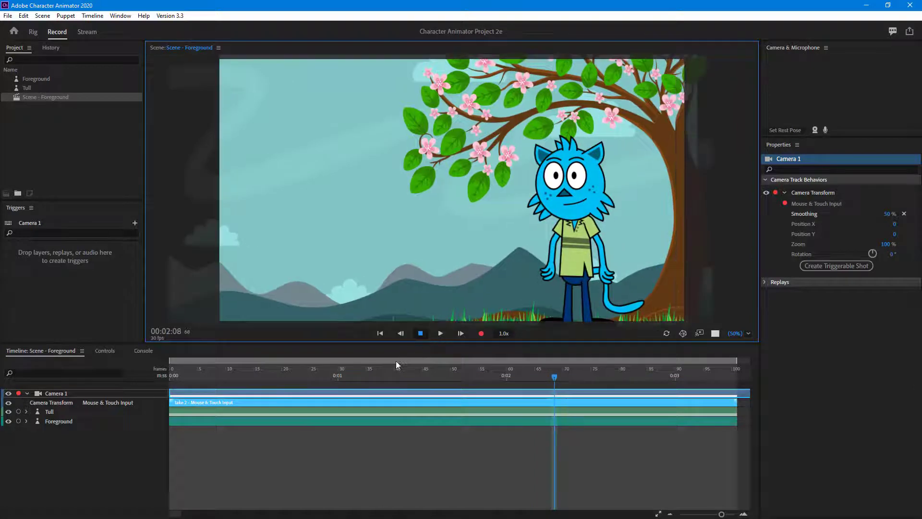
{"action": "left_click_drag", "start_coordinate": [345, 379], "coordinate": [150, 384]}
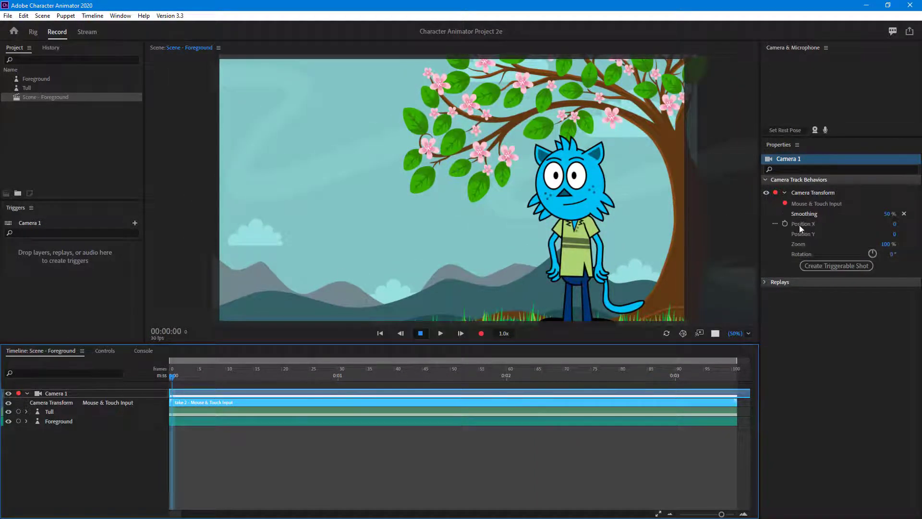
Set the camera's Smoothing to 100%, preview the take with it, and return the playhead to the start
{"action": "left_click", "coordinate": [886, 215]}
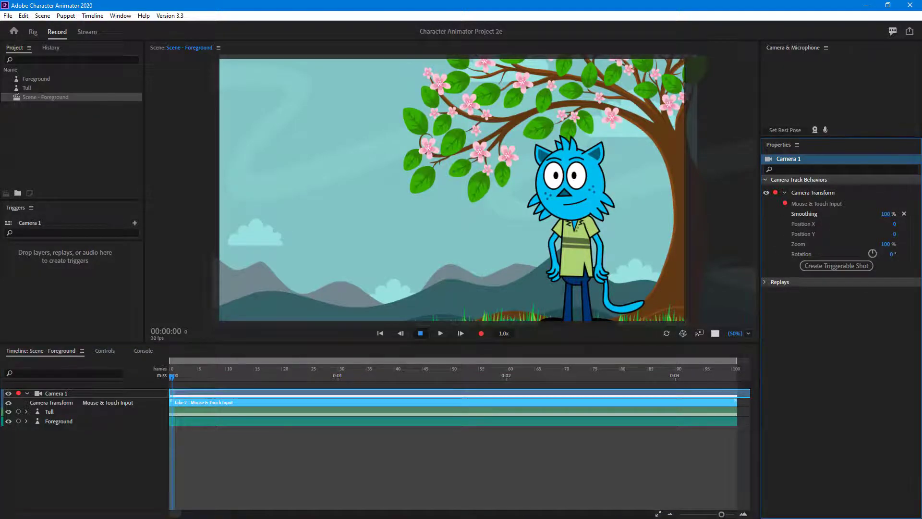
{"action": "left_click_drag", "start_coordinate": [450, 372], "coordinate": [346, 375]}
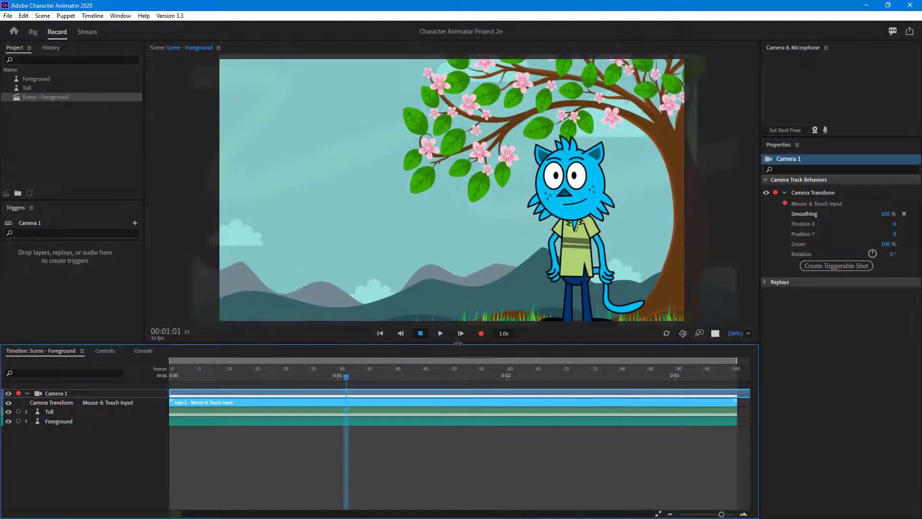
{"action": "left_click", "coordinate": [441, 334]}
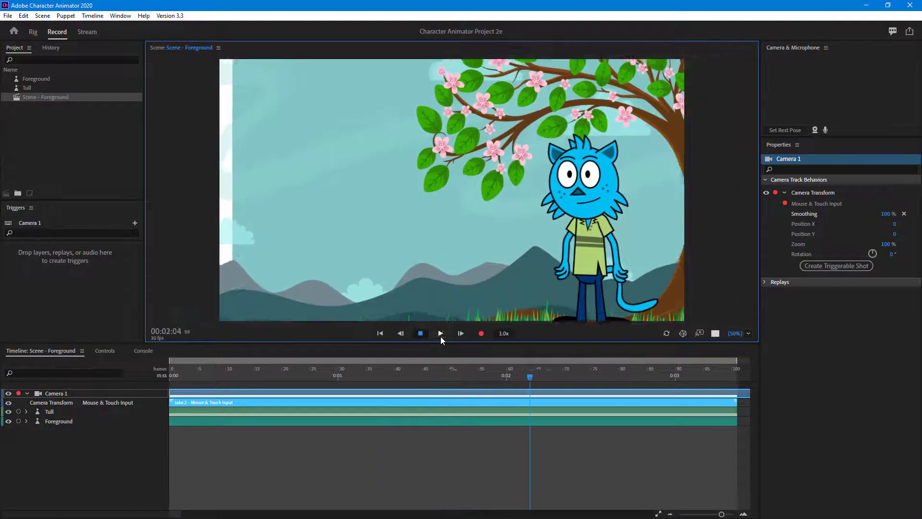
{"action": "left_click", "coordinate": [420, 333]}
{"action": "left_click_drag", "start_coordinate": [341, 372], "coordinate": [47, 377]}
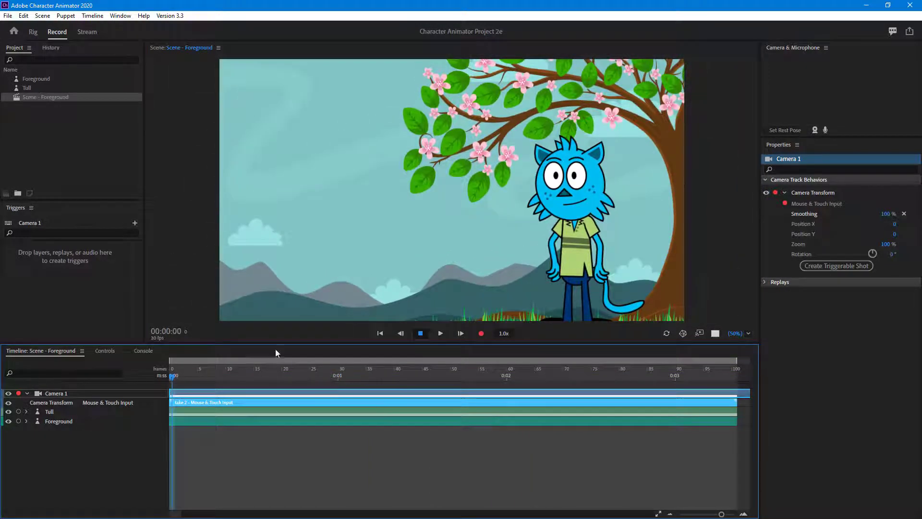
Record a new camera take from the scene start, zooming in on the scene, and stop at about three seconds
{"action": "left_click", "coordinate": [481, 334]}
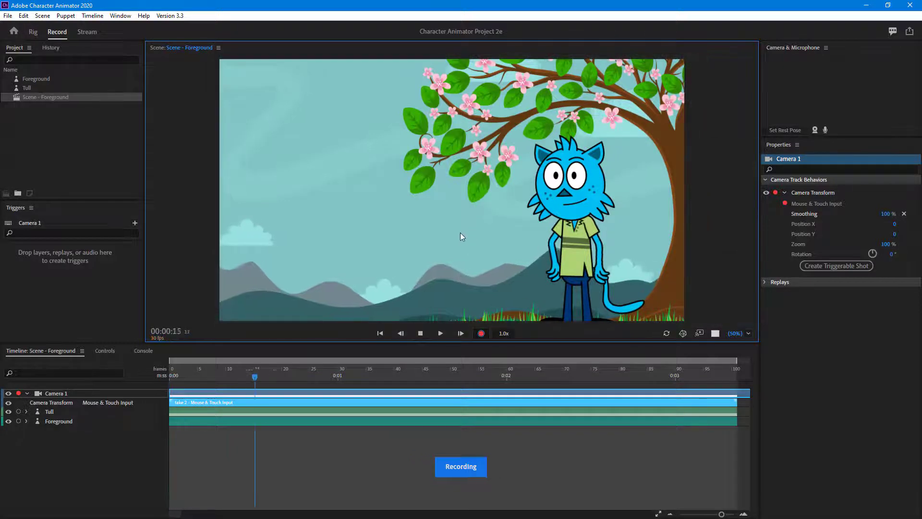
{"action": "scroll", "coordinate": [459, 233], "scroll_direction": "up", "scroll_amount": 3}
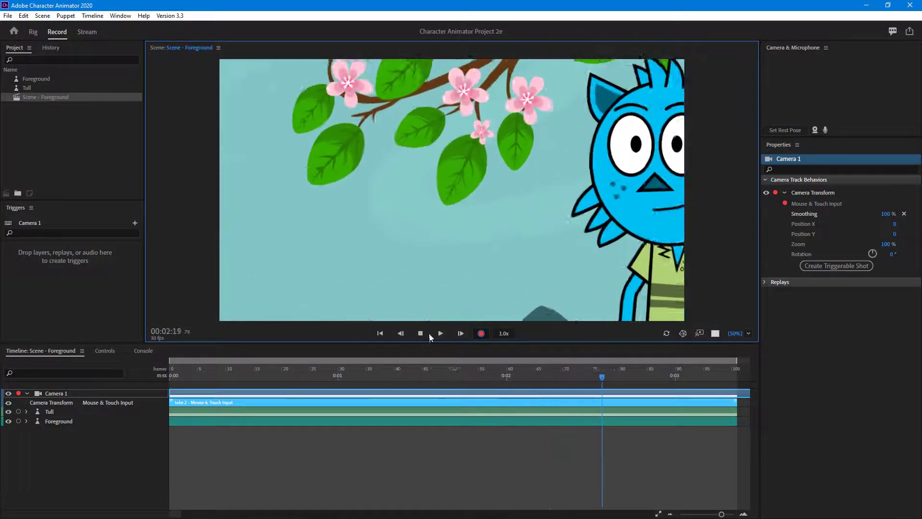
{"action": "left_click", "coordinate": [421, 333]}
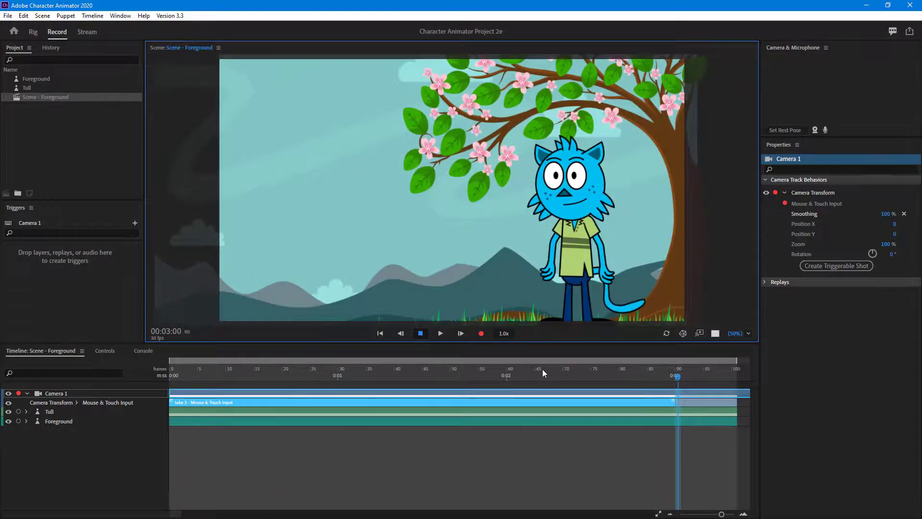
Play back the new zooming camera take from the beginning and return the playhead to frame 0
{"action": "left_click_drag", "start_coordinate": [542, 368], "coordinate": [172, 376]}
{"action": "left_click", "coordinate": [441, 333]}
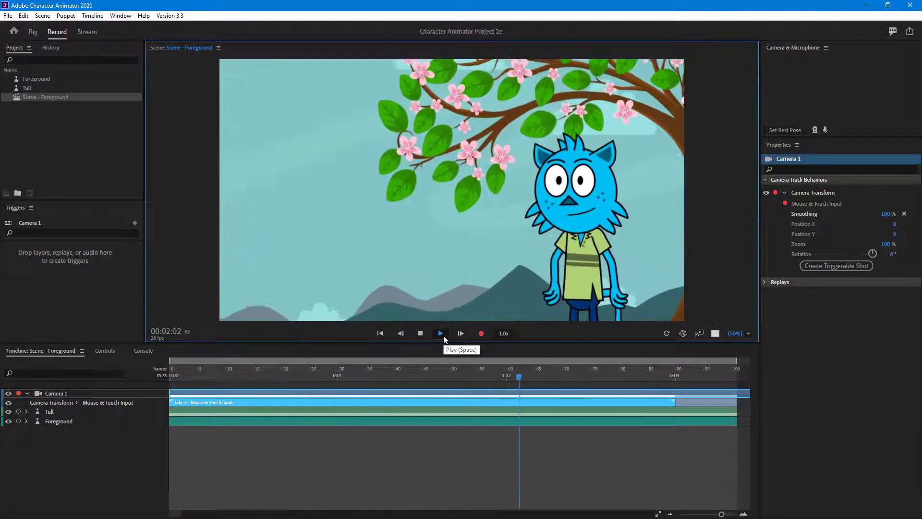
{"action": "left_click", "coordinate": [443, 336]}
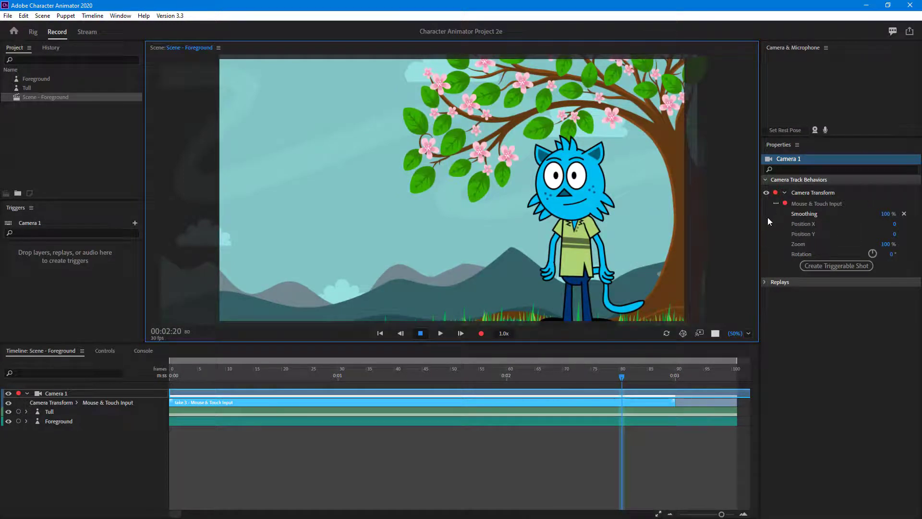
{"action": "left_click_drag", "start_coordinate": [592, 373], "coordinate": [120, 391]}
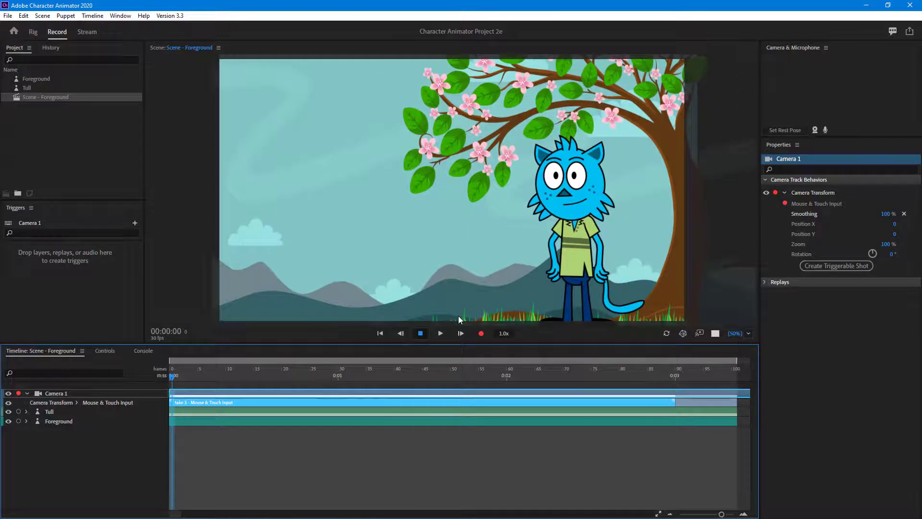